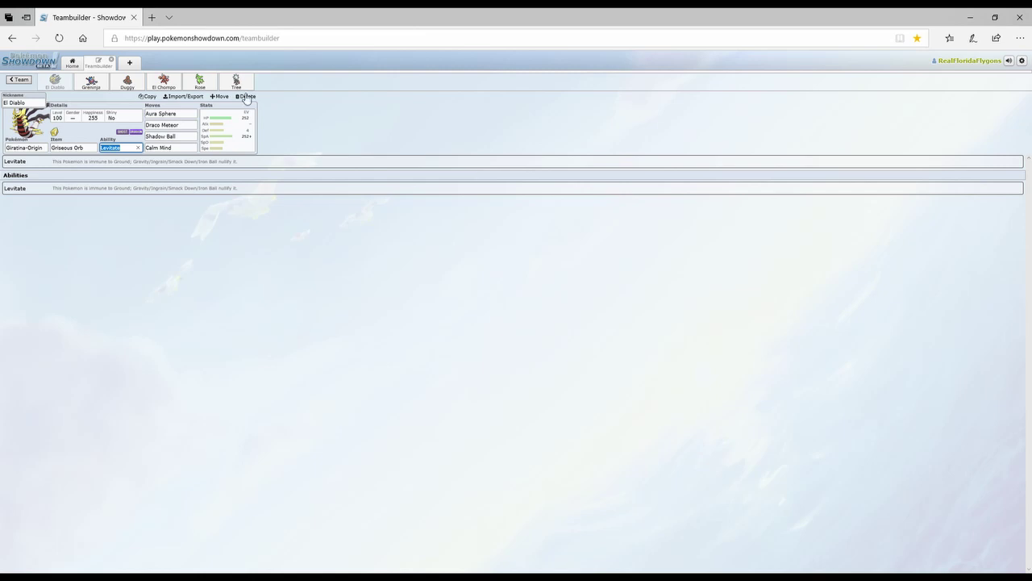
Review El Diablo's (Giratina-Origin) first move, Aura Sphere, with its available alternatives, and examine its EV spread
left_click(83, 131)
left_click(187, 117)
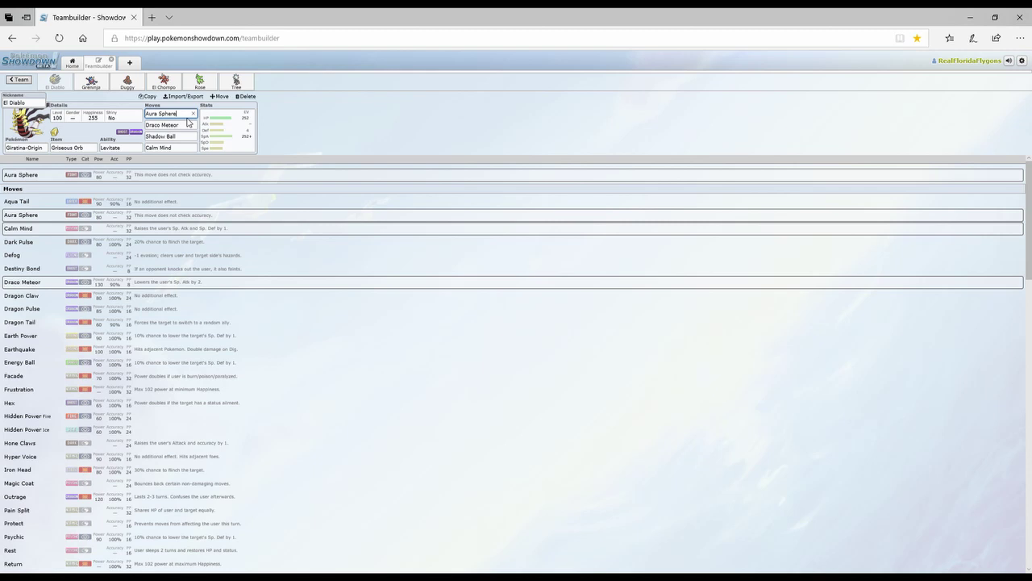
left_click(91, 81)
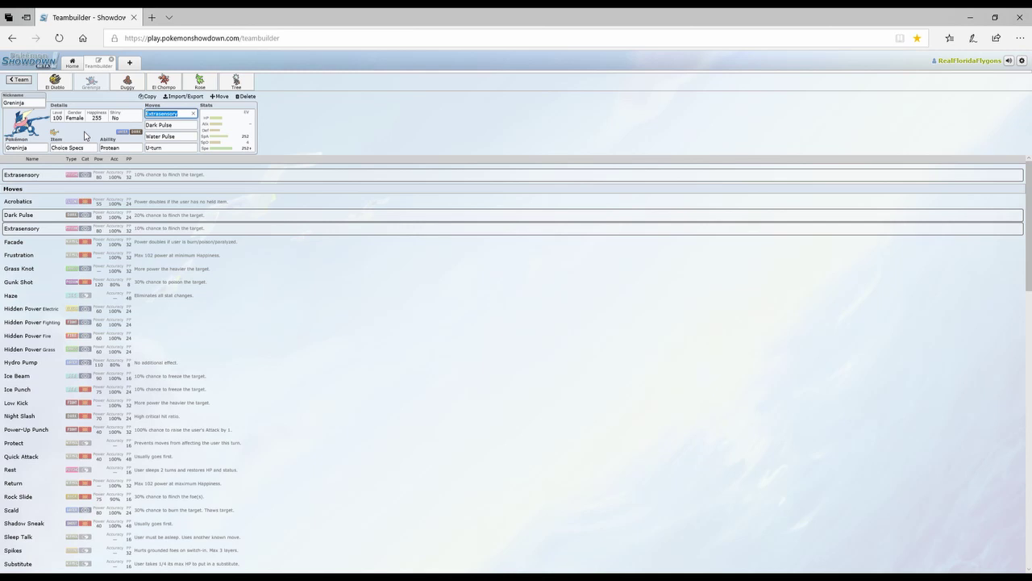
left_click(55, 81)
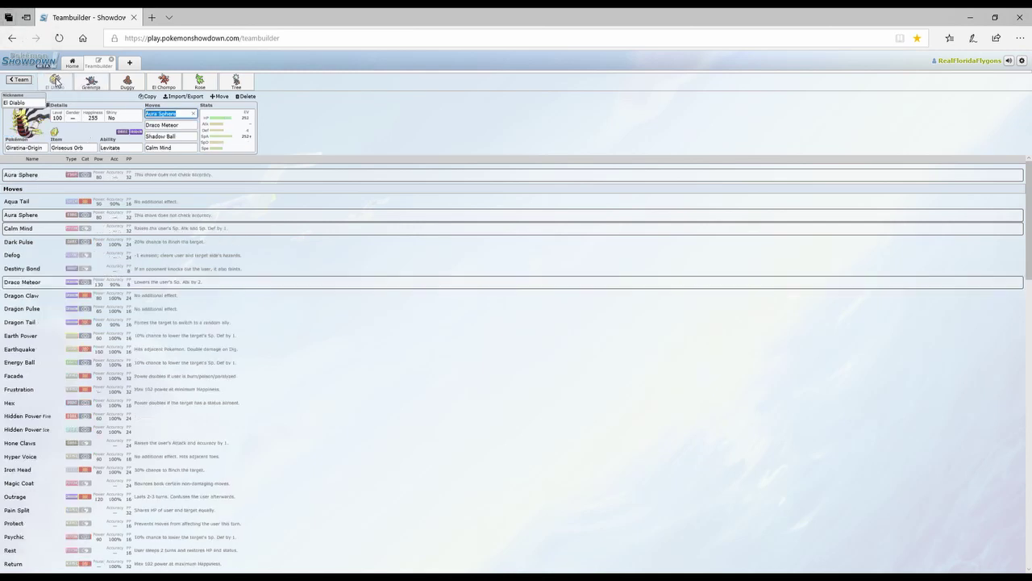
left_click(238, 146)
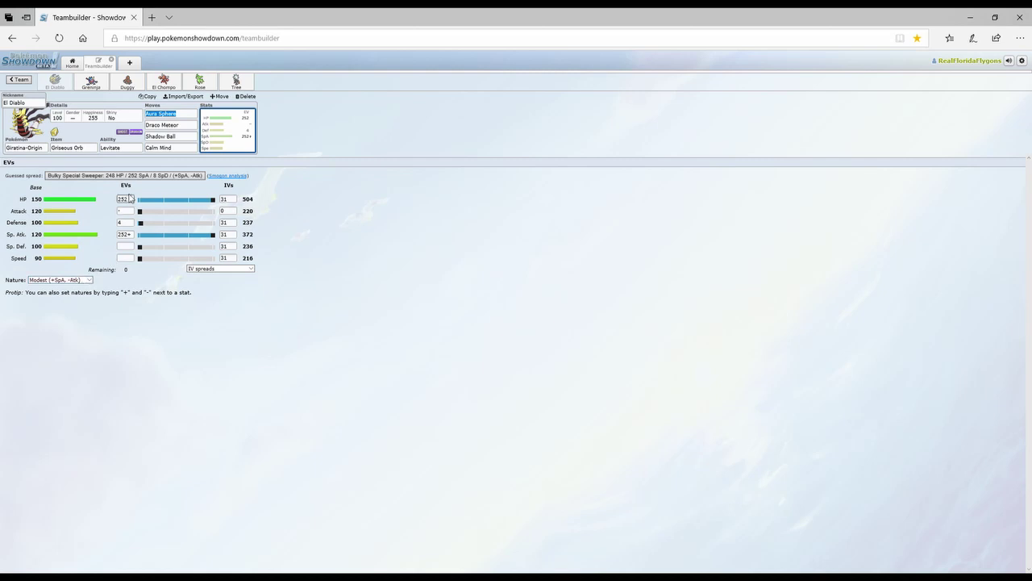
Review Greninja's Dark Pulse, Water Pulse and U-turn moves, and examine its EV spread and nature
left_click(91, 81)
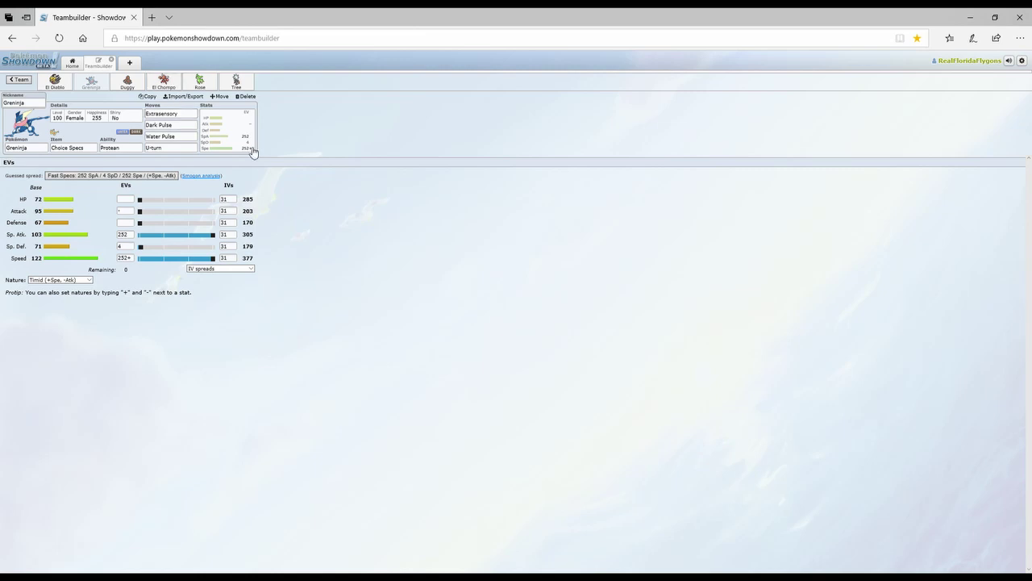
left_click(175, 126)
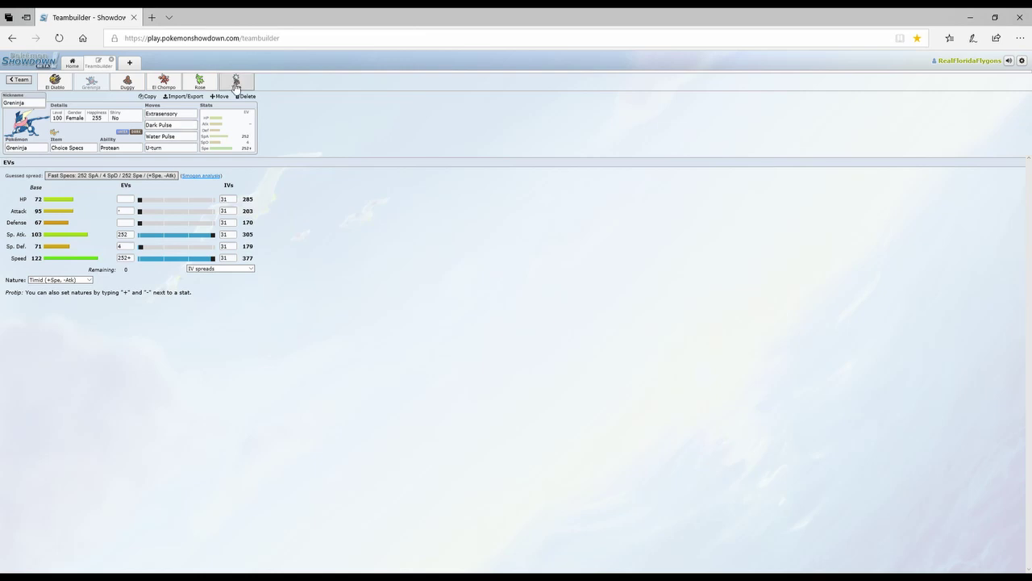
left_click(193, 138)
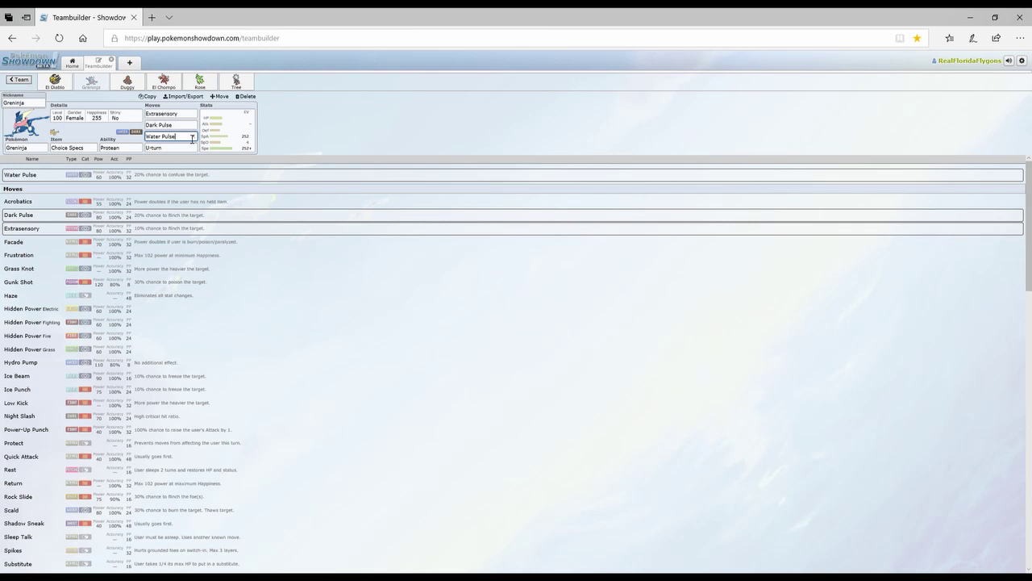
left_click(195, 148)
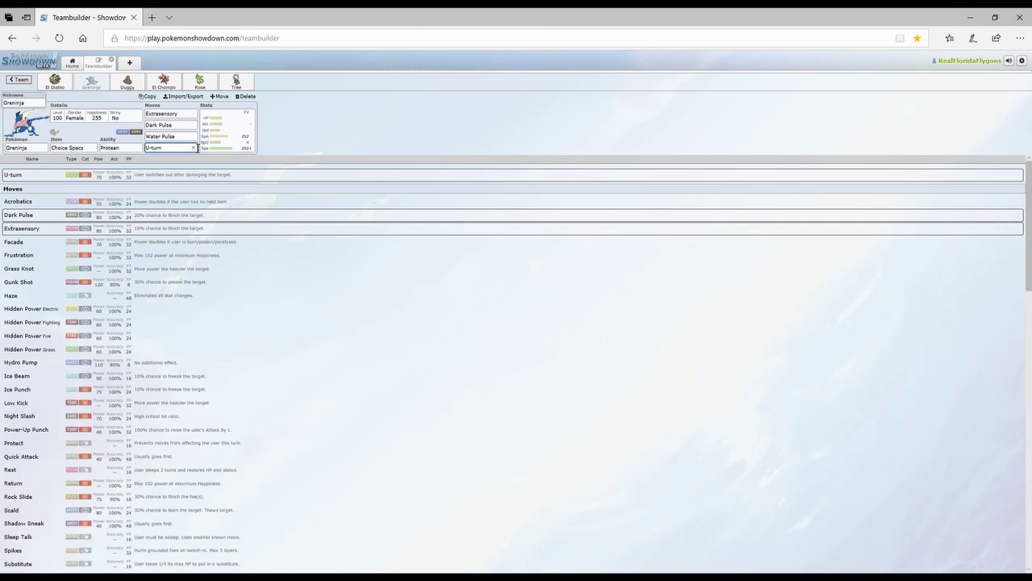
left_click(242, 136)
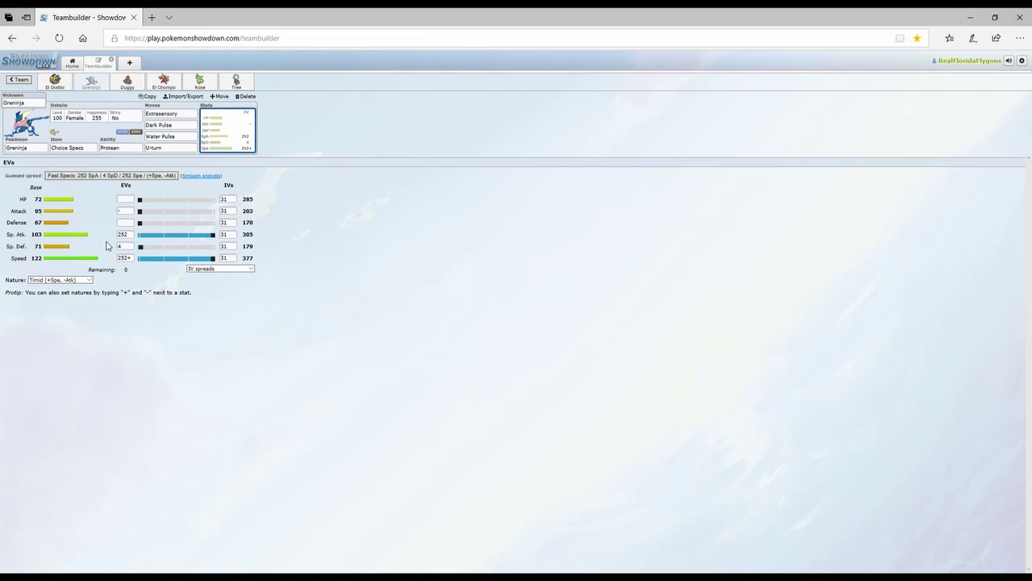
Review Duggy's (Dugtrio) ability and its Earthquake, Sucker Punch and Toxic moves
left_click(129, 84)
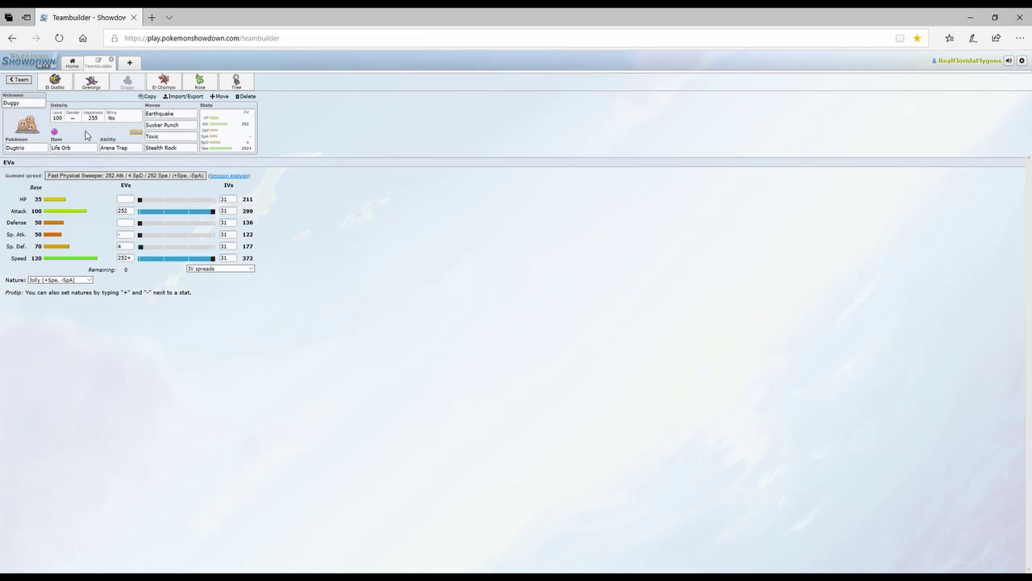
left_click(137, 148)
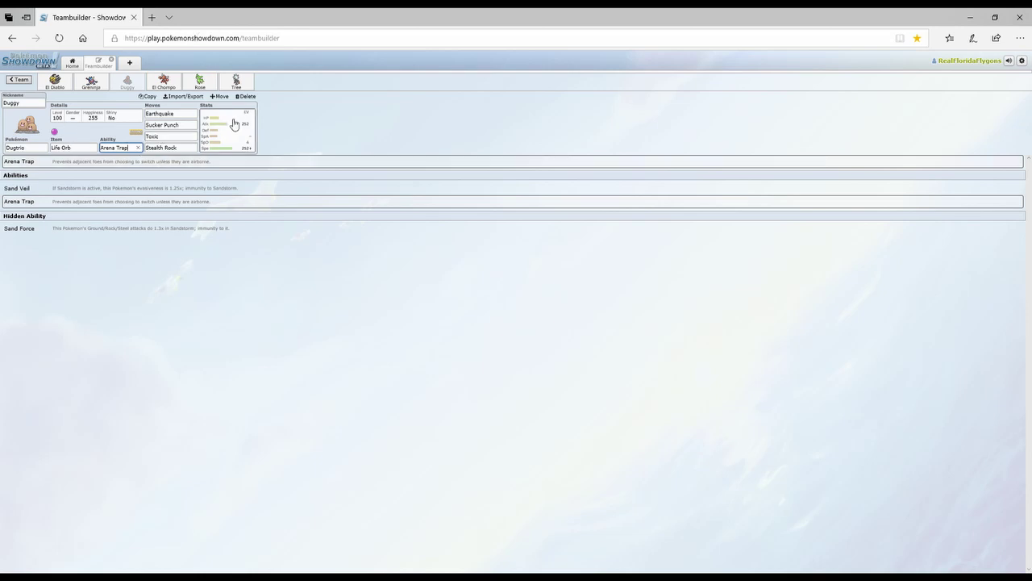
left_click(193, 115)
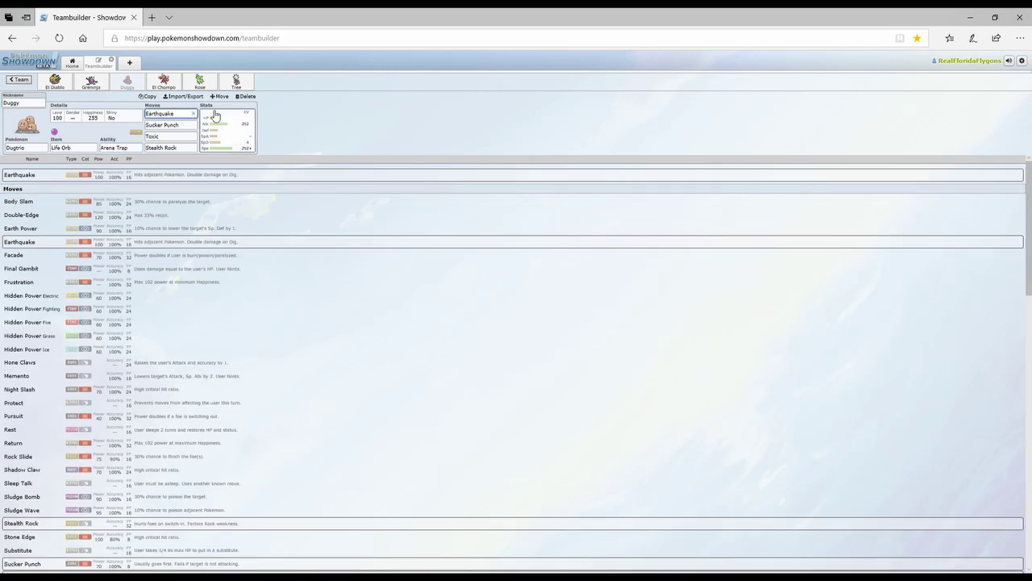
left_click(171, 125)
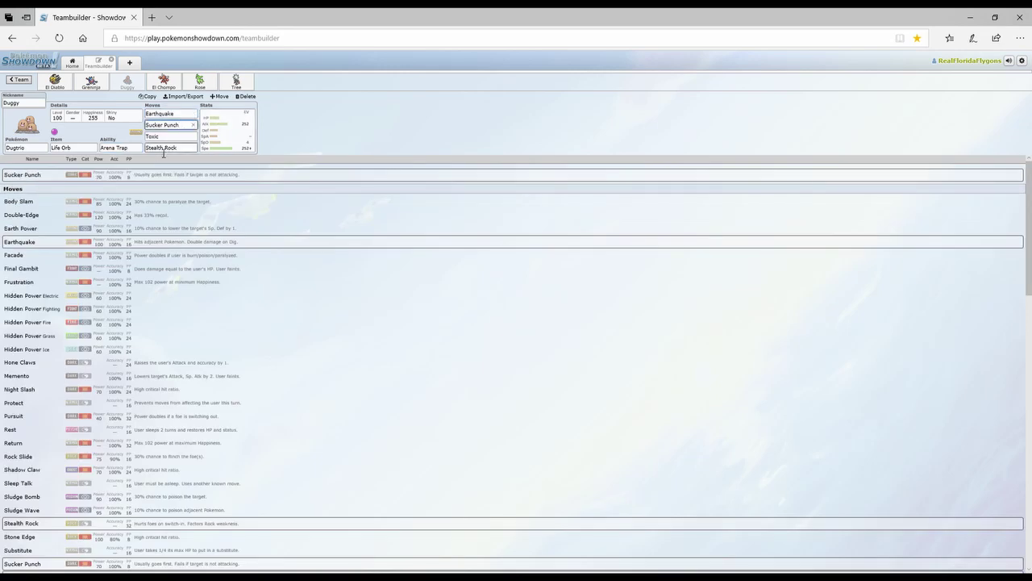
left_click(165, 137)
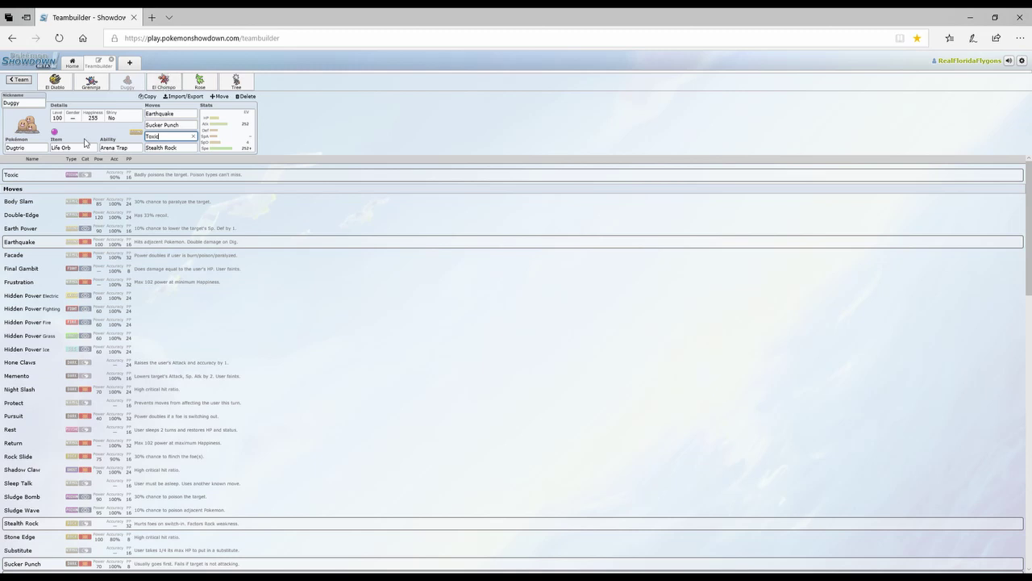
Review El Chompo's (Scizor) ability and all four moves, and examine its EV spread
left_click(164, 81)
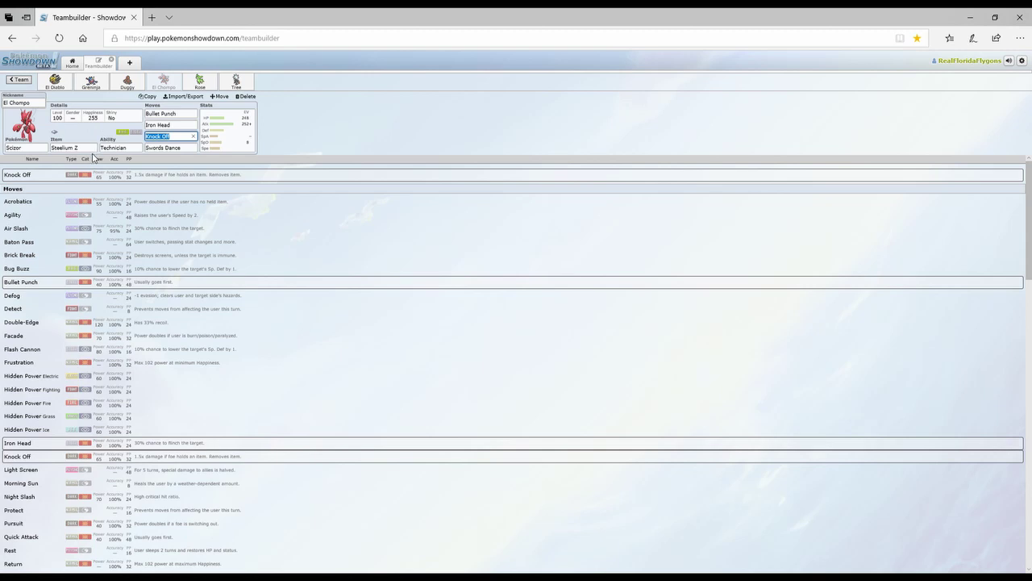
left_click(129, 148)
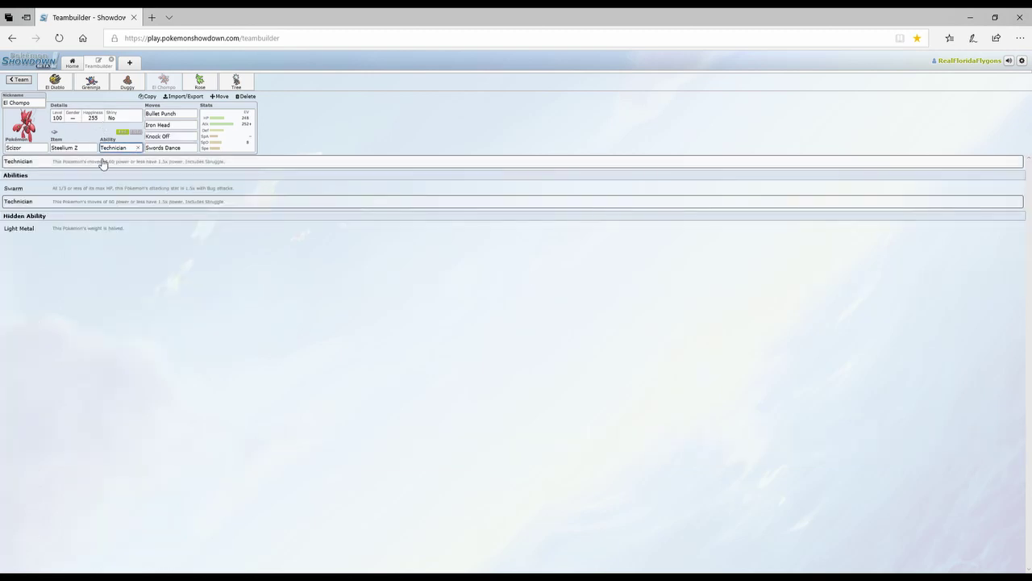
left_click(186, 115)
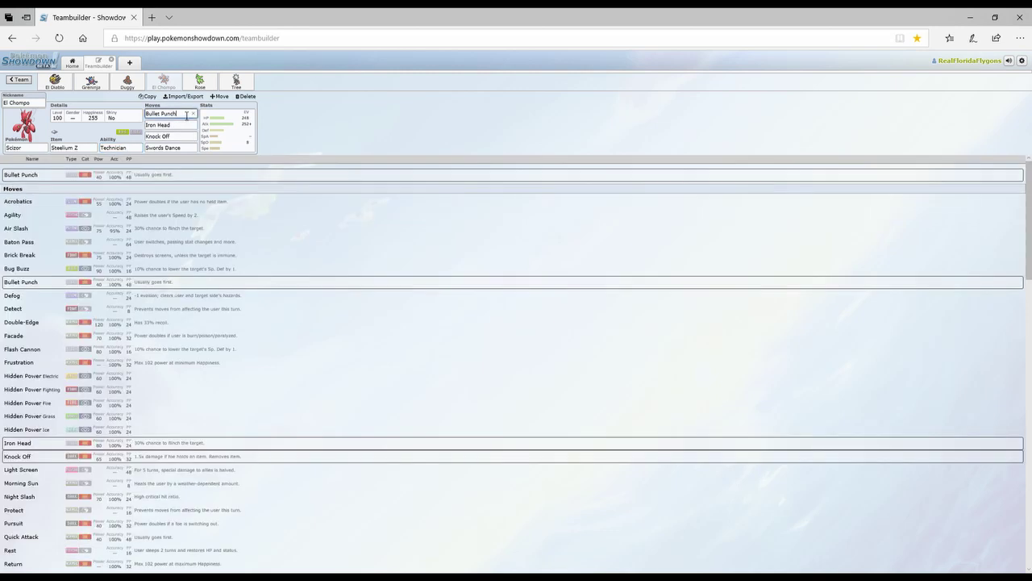
left_click(171, 125)
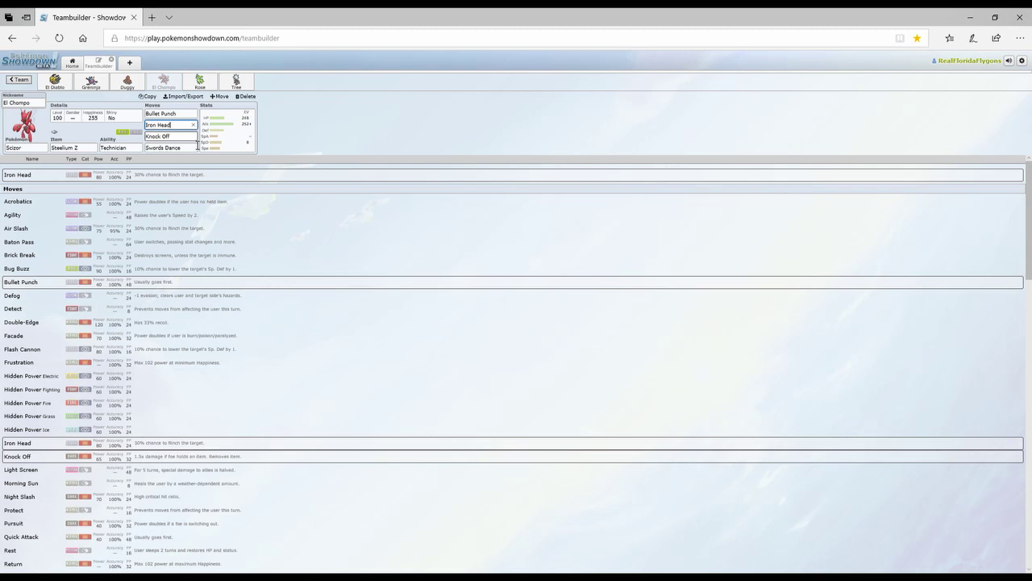
key("Tab")
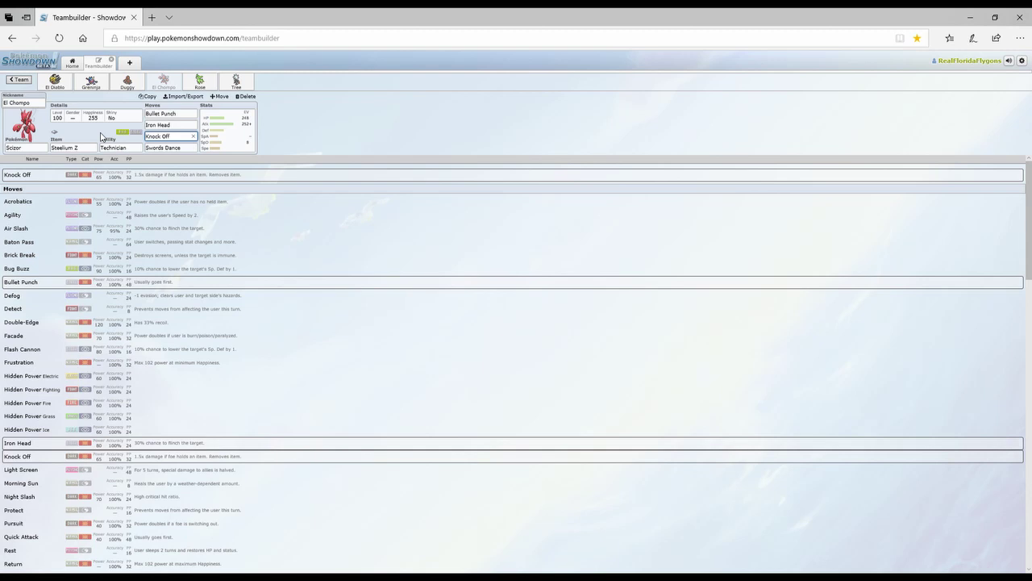
left_click(188, 149)
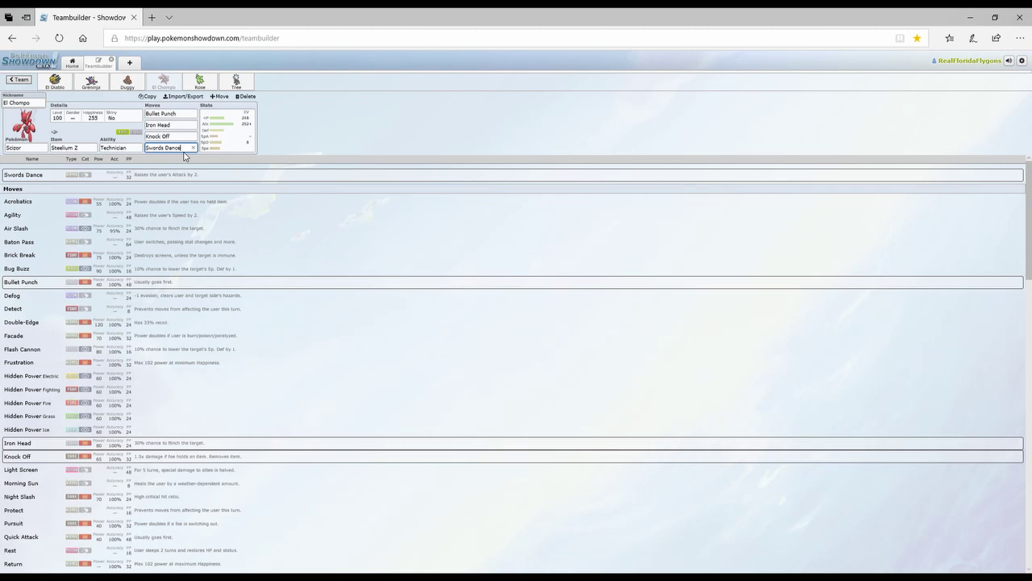
left_click(222, 131)
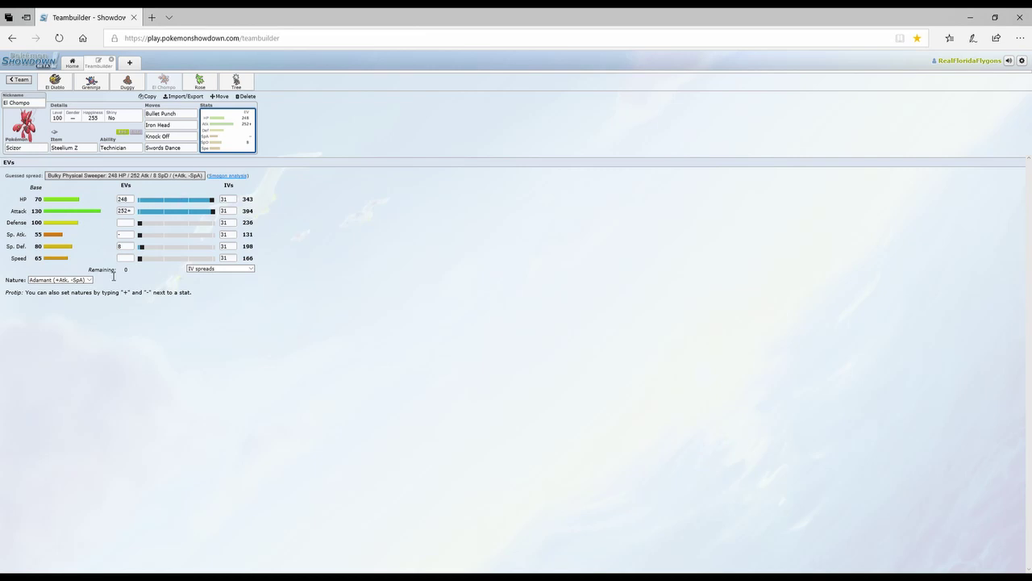
left_click(141, 226)
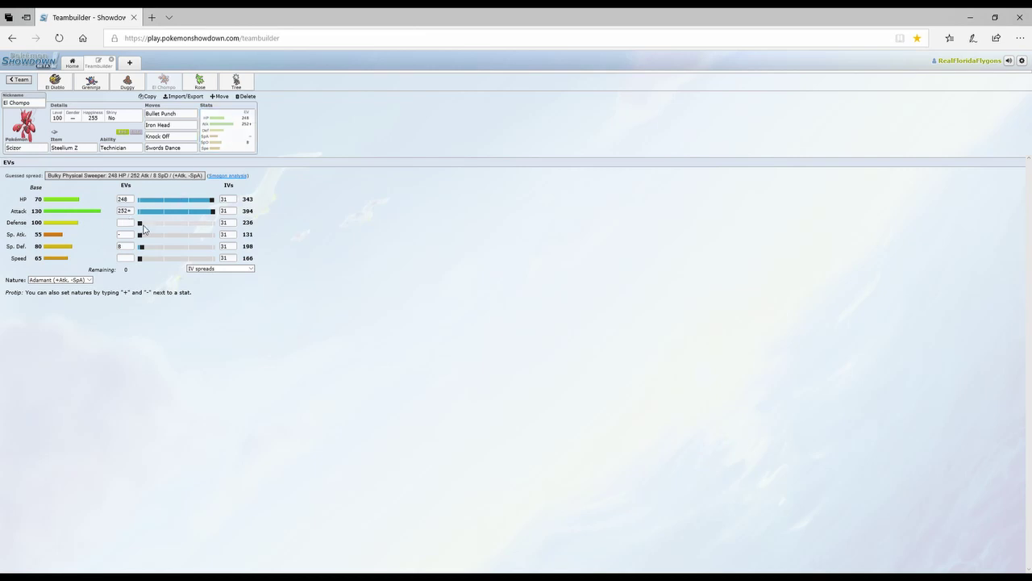
left_click_drag(141, 247, 152, 228)
Review Rose's (Virizion) held item, ability and Close Combat move, and examine its EV spread
left_click(198, 85)
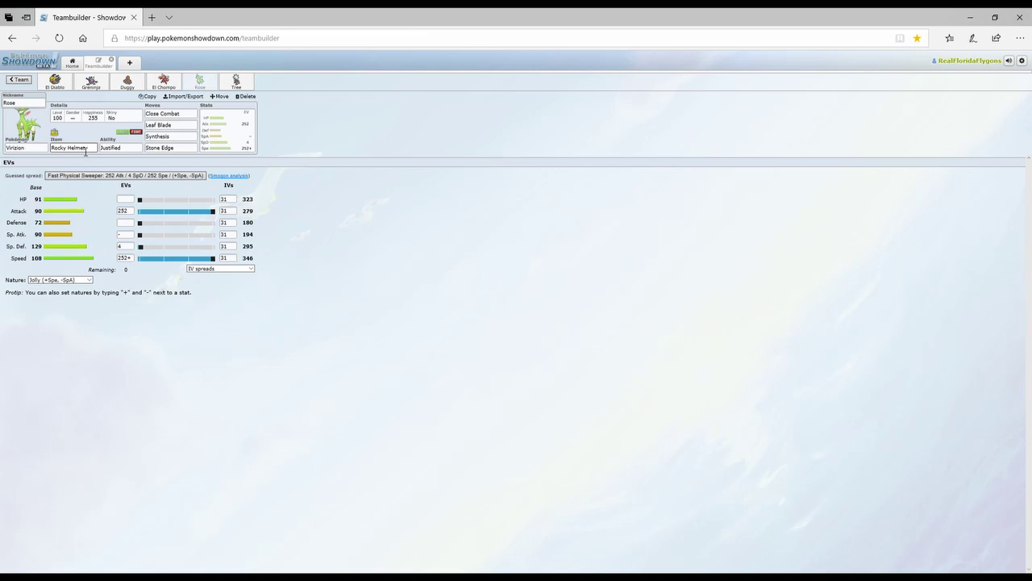
left_click(98, 148)
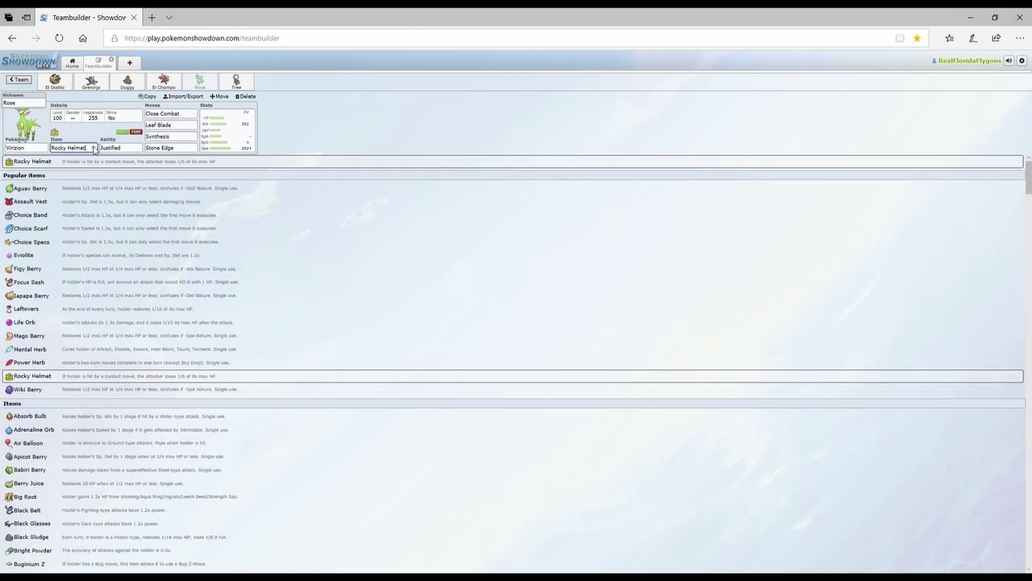
left_click(115, 164)
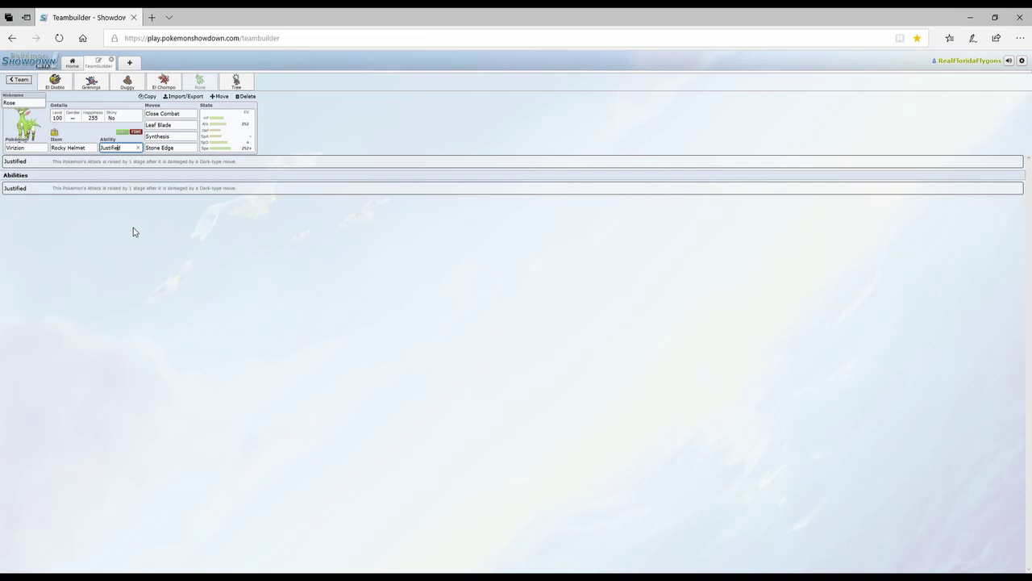
left_click(192, 113)
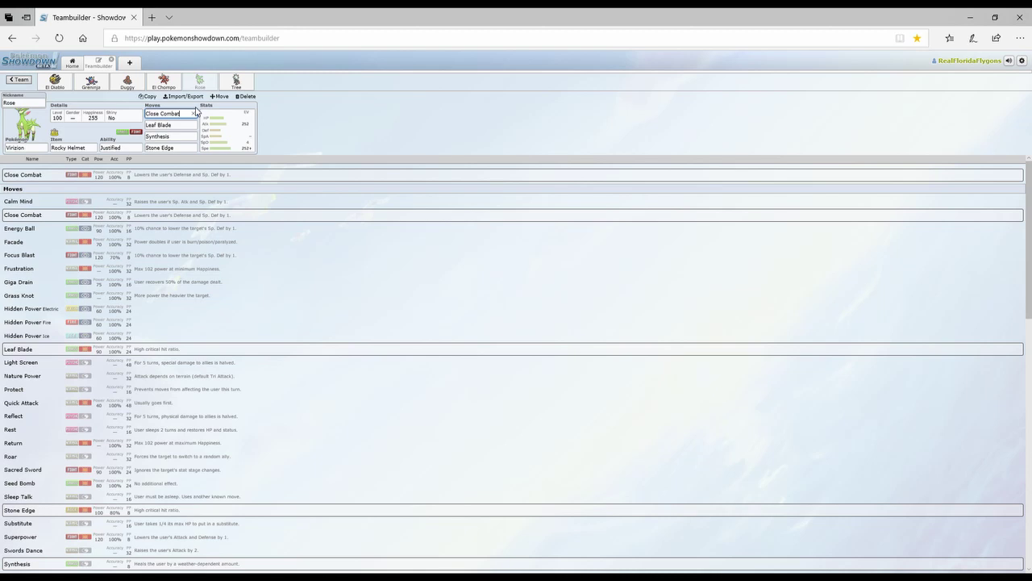
left_click(237, 83)
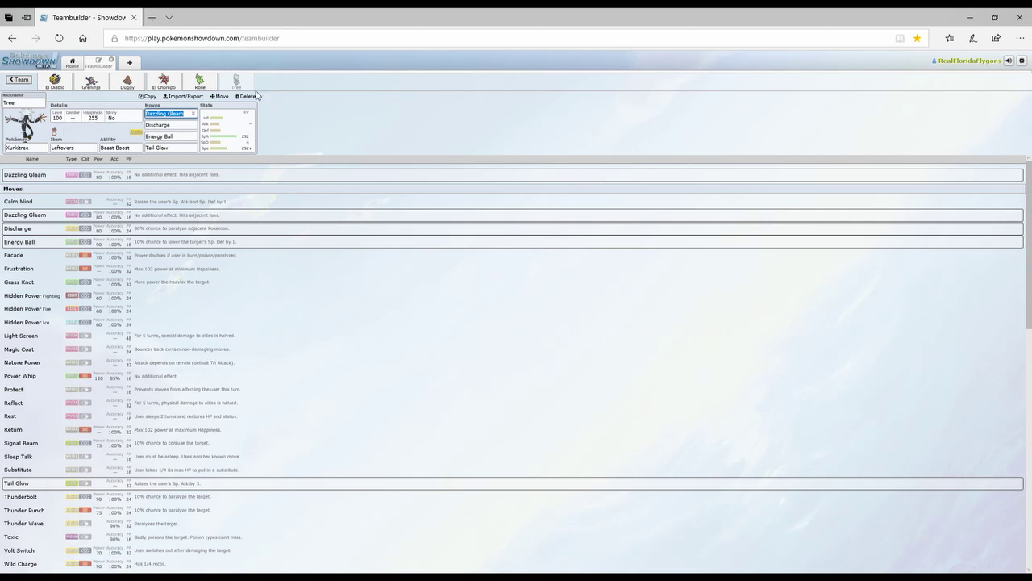
left_click(200, 82)
left_click(228, 125)
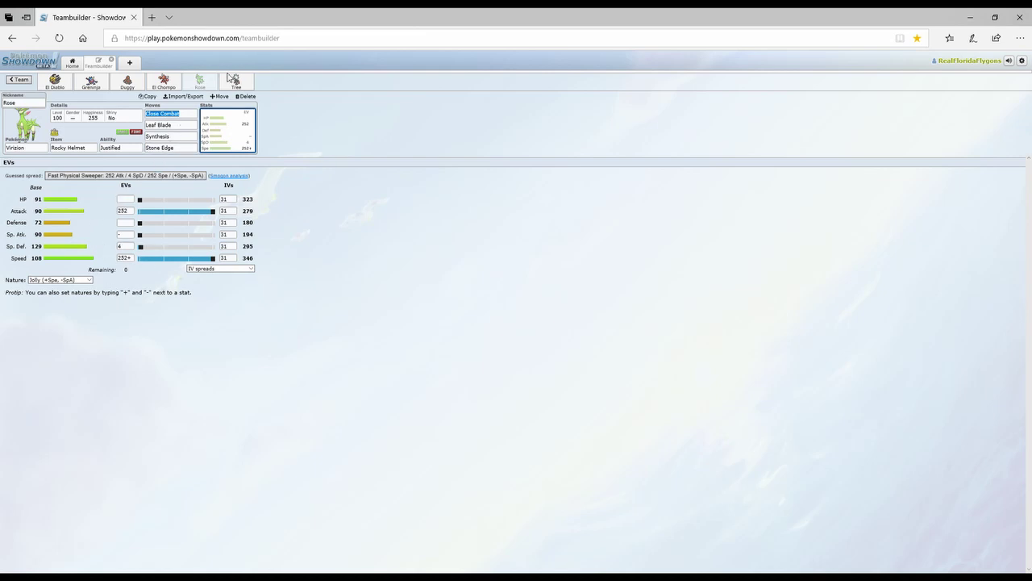
Examine Tree's (Xurkitree) EV spread and its Tail Glow move, and return to El Diablo's set
left_click(232, 81)
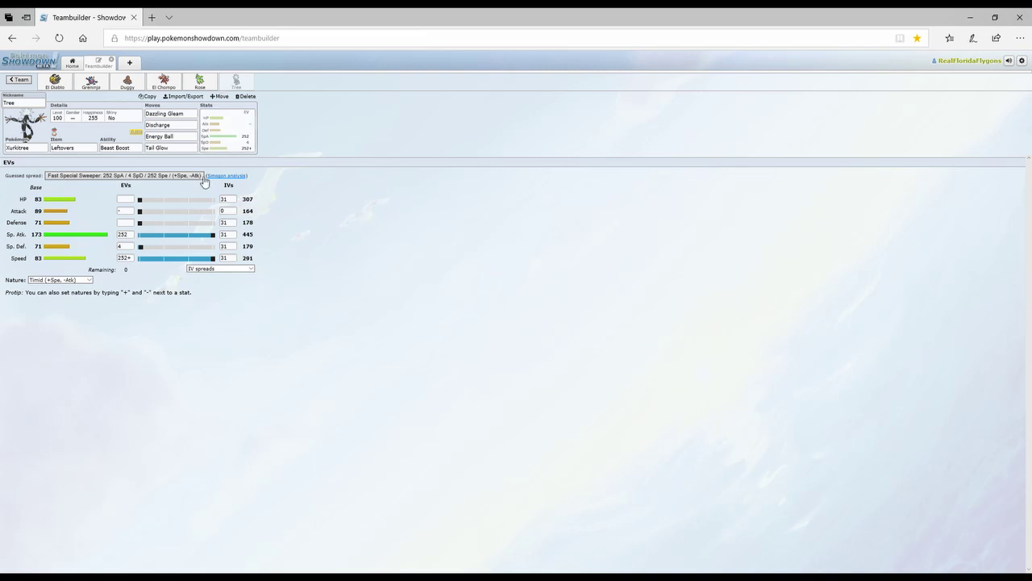
left_click(188, 148)
left_click(185, 151)
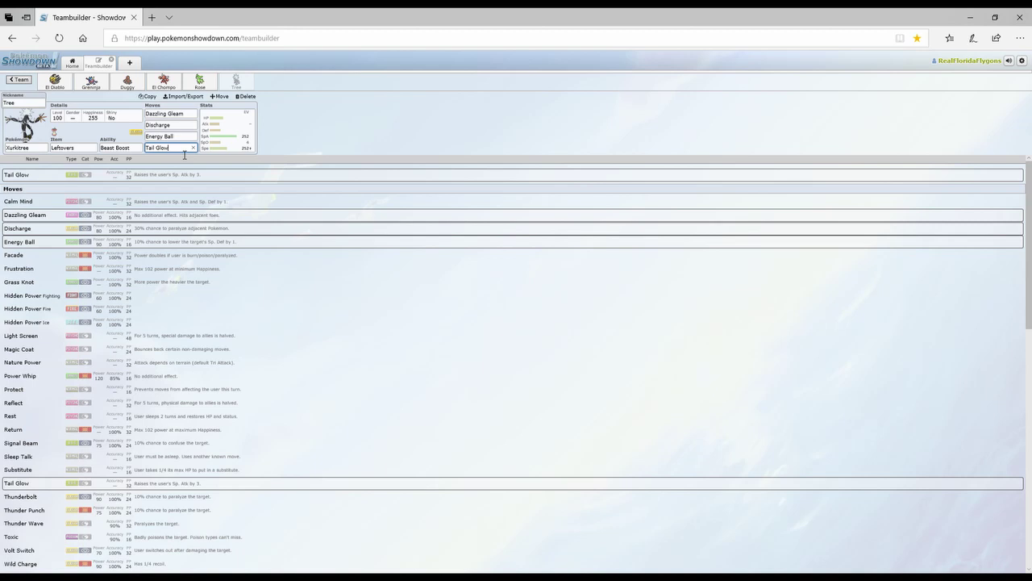
left_click(52, 90)
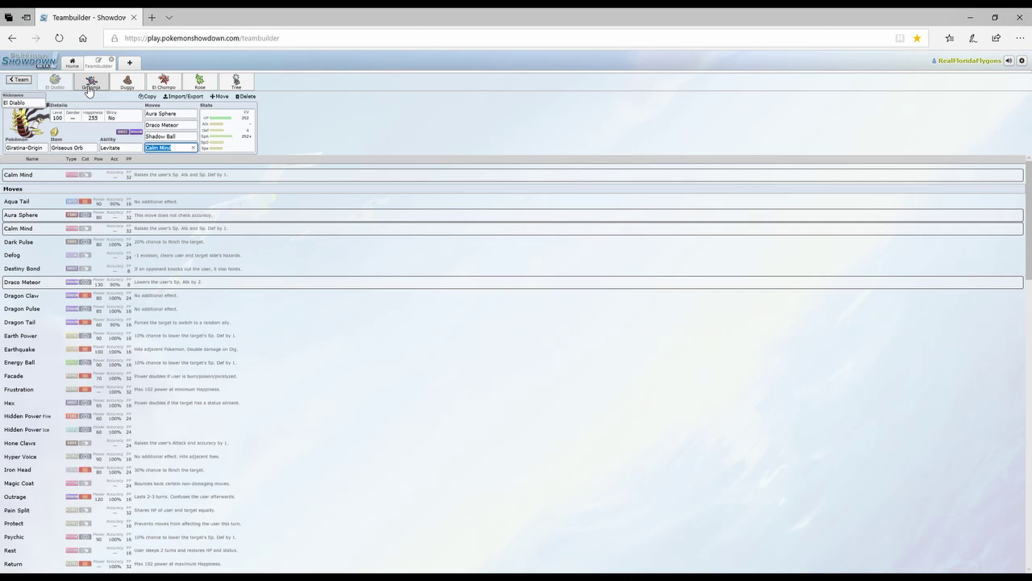